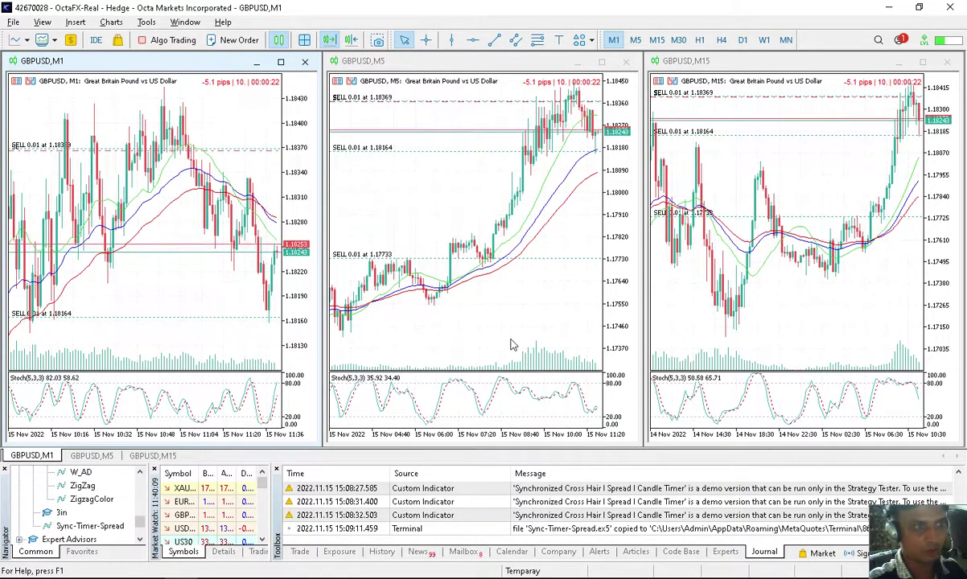
Step: In Chrome, open the Synchronized Cross Hair I Spread I Candle Timer product from the Market search results
{"action": "mouse_move", "coordinate": [711, 262]}
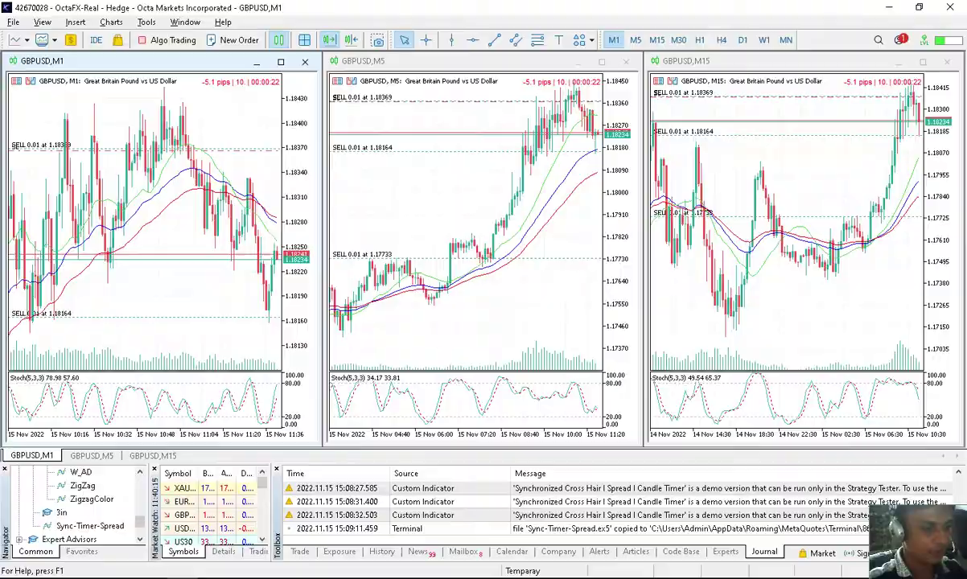
{"action": "left_click", "coordinate": [888, 8]}
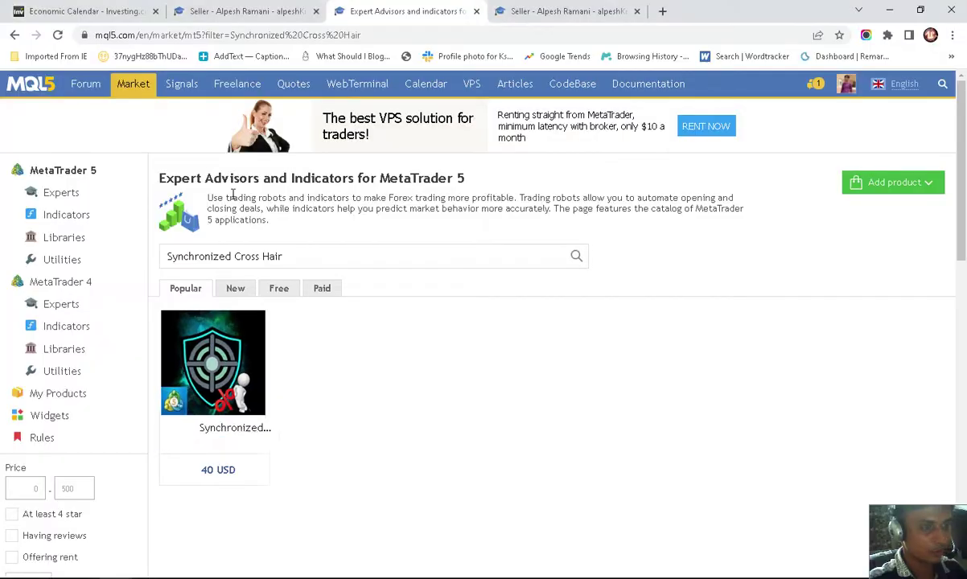
{"action": "left_click_drag", "start_coordinate": [294, 254], "coordinate": [146, 259]}
{"action": "left_click", "coordinate": [307, 252]}
{"action": "left_click", "coordinate": [328, 259]}
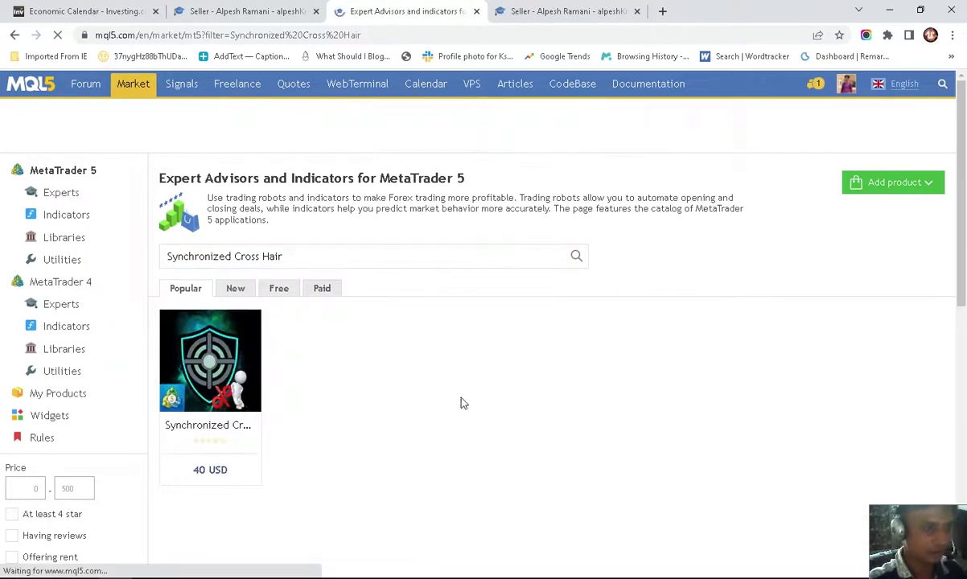
{"action": "left_click", "coordinate": [248, 367]}
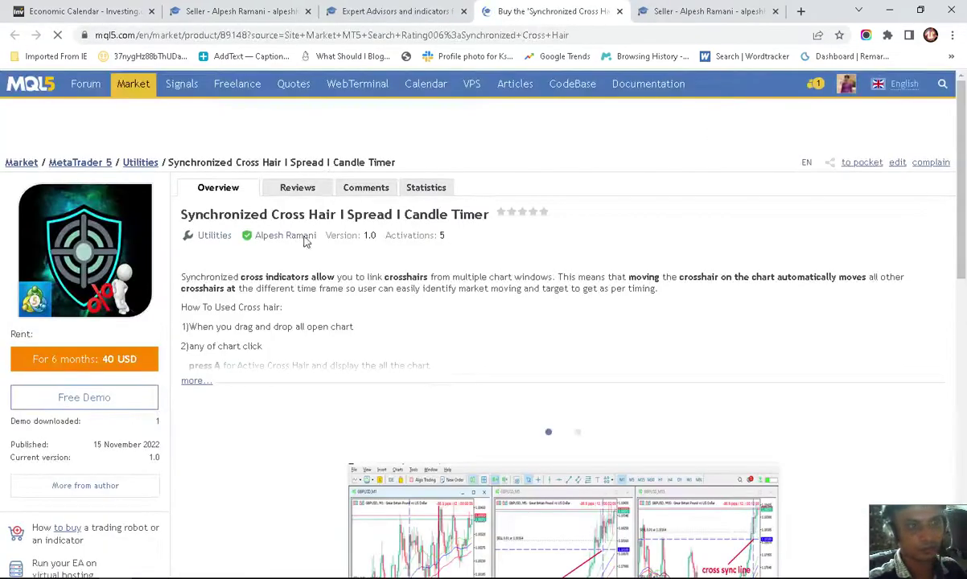
Step: Expand the product description, read through its parameters and screenshots, then return to the top
{"action": "left_click", "coordinate": [196, 381]}
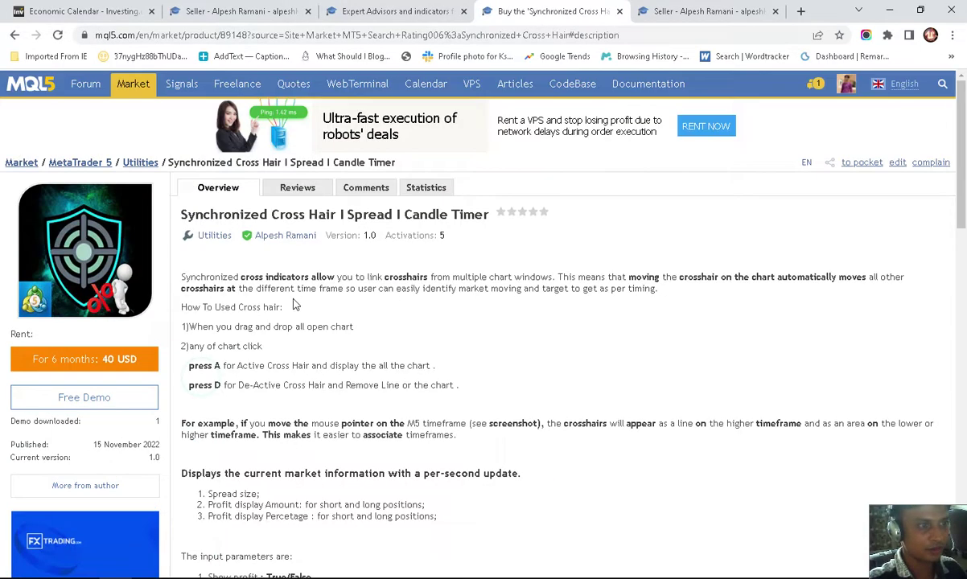
{"action": "scroll", "coordinate": [315, 297], "scroll_direction": "down", "scroll_amount": 2}
{"action": "scroll", "coordinate": [315, 297], "scroll_direction": "up", "scroll_amount": 2}
{"action": "scroll", "coordinate": [355, 293], "scroll_direction": "down", "scroll_amount": 7}
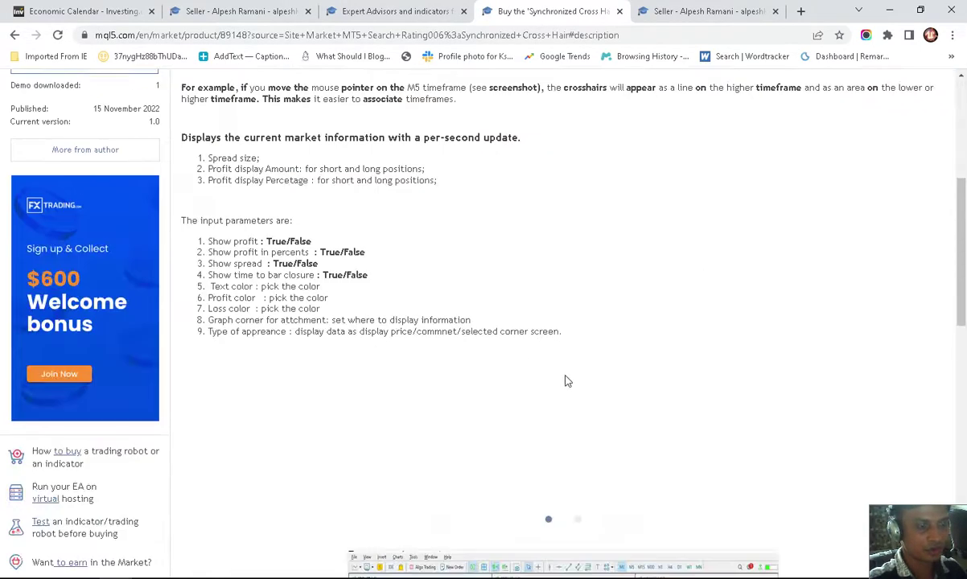
{"action": "scroll", "coordinate": [427, 348], "scroll_direction": "down", "scroll_amount": 2}
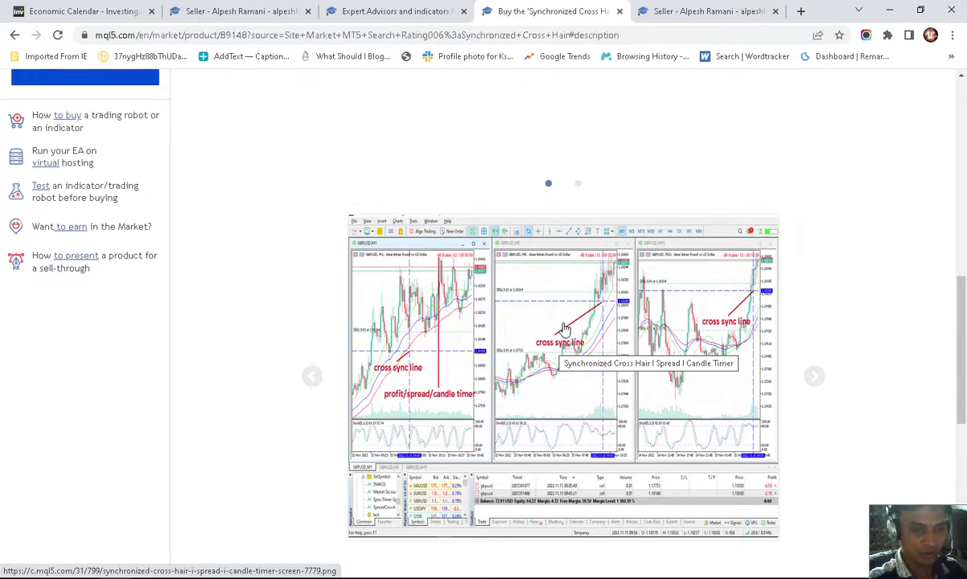
{"action": "scroll", "coordinate": [564, 328], "scroll_direction": "up", "scroll_amount": 1}
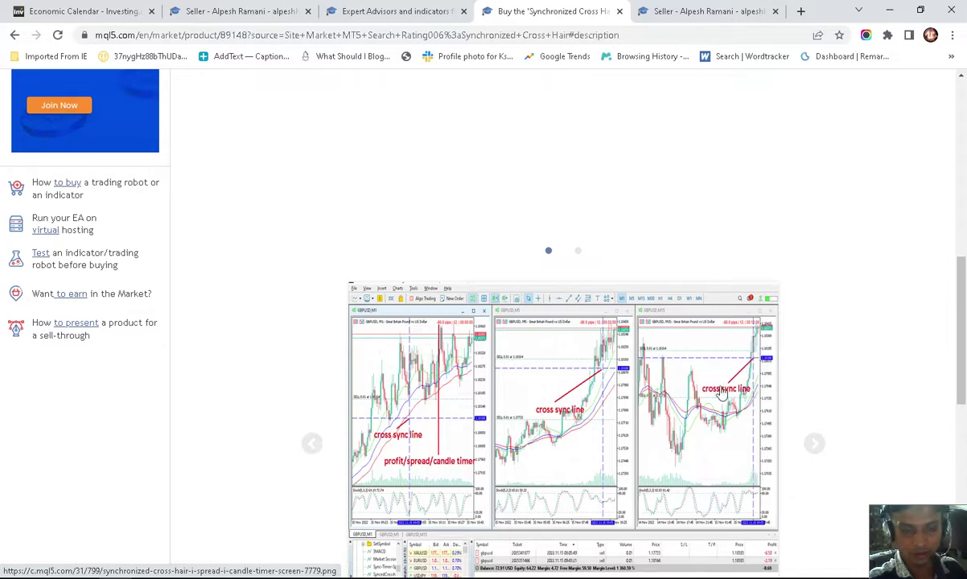
{"action": "scroll", "coordinate": [764, 367], "scroll_direction": "up", "scroll_amount": 4}
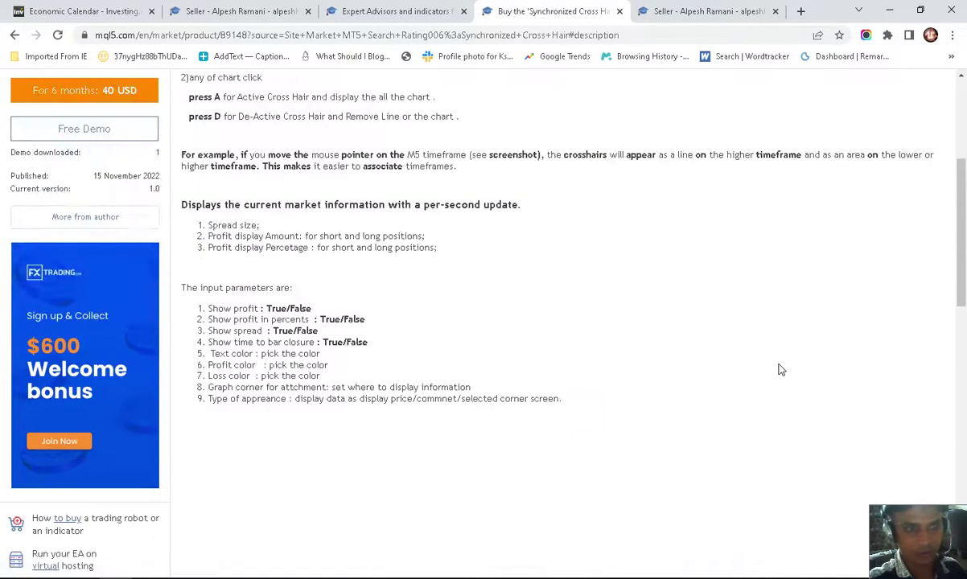
{"action": "scroll", "coordinate": [763, 369], "scroll_direction": "up", "scroll_amount": 3}
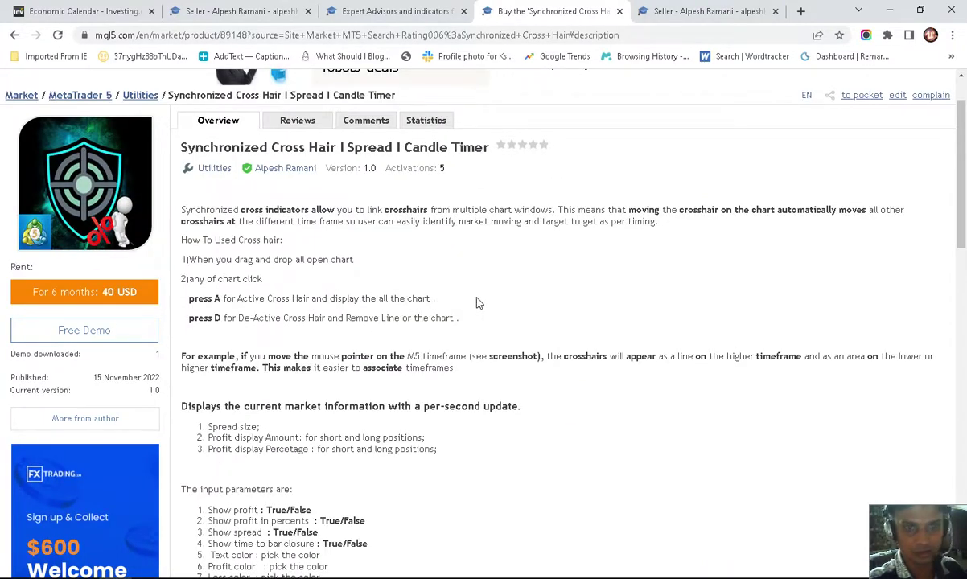
{"action": "scroll", "coordinate": [468, 300], "scroll_direction": "up", "scroll_amount": 1}
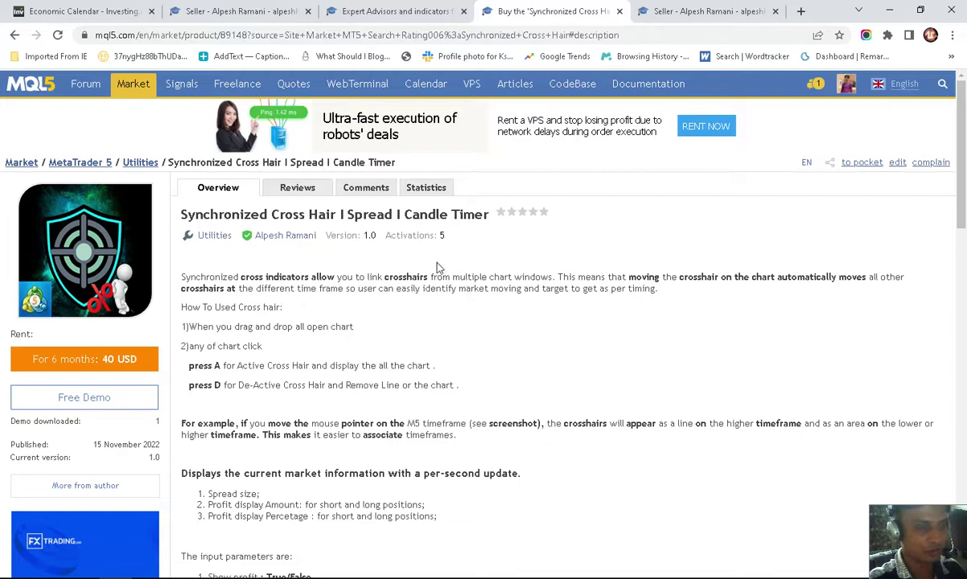
Step: Get the Free Demo via 'Yes, I have MetaTrader 5' and close the Market window after installing
{"action": "left_click", "coordinate": [254, 6]}
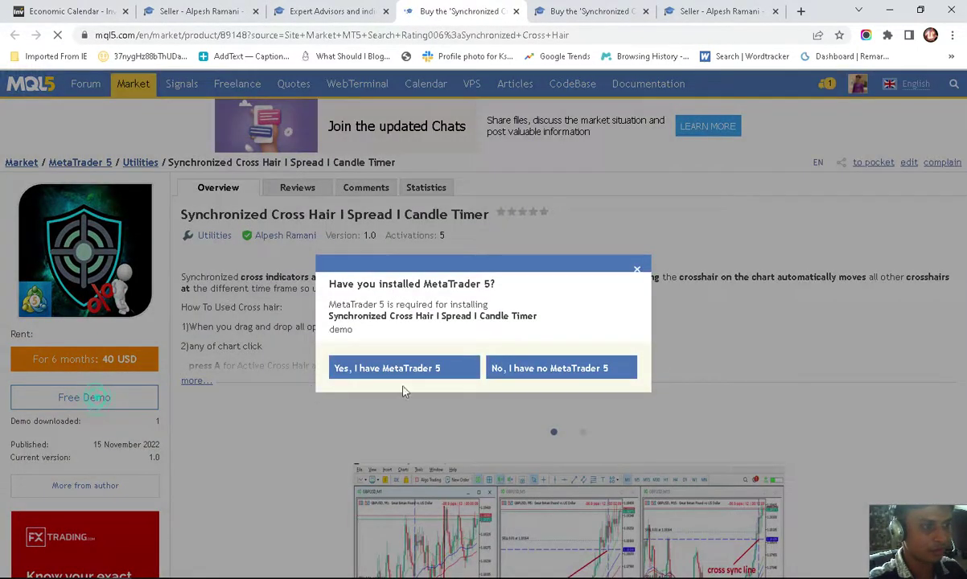
{"action": "left_click", "coordinate": [407, 368]}
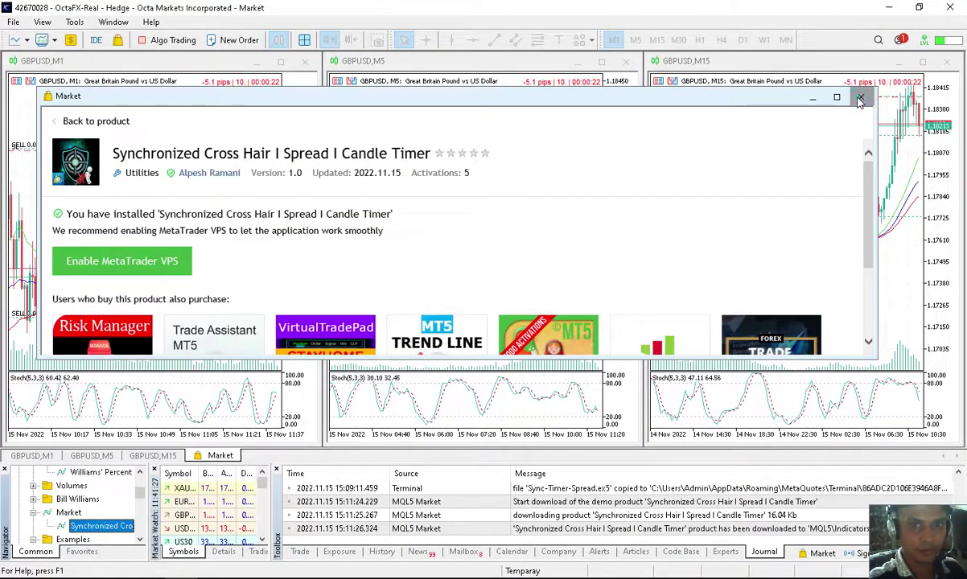
{"action": "left_click", "coordinate": [861, 97]}
Step: Drag Sync-Timer-Spread from the Navigator's Indicators onto the GBPUSD M1 chart and accept its settings
{"action": "scroll", "coordinate": [94, 515], "scroll_direction": "down", "scroll_amount": 6}
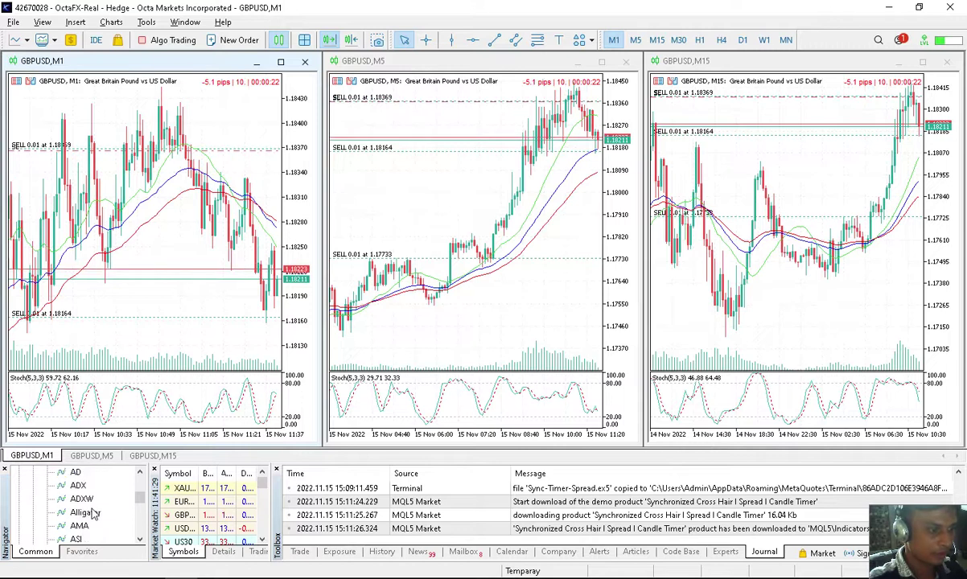
{"action": "scroll", "coordinate": [94, 515], "scroll_direction": "up", "scroll_amount": 6}
{"action": "left_click", "coordinate": [33, 512]}
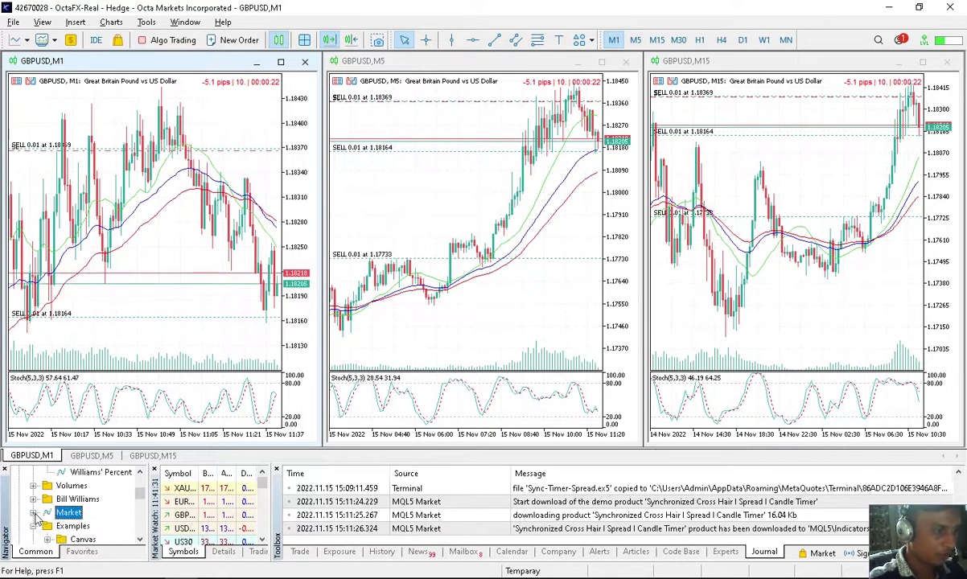
{"action": "scroll", "coordinate": [36, 531], "scroll_direction": "down", "scroll_amount": 2}
{"action": "left_click", "coordinate": [85, 525]}
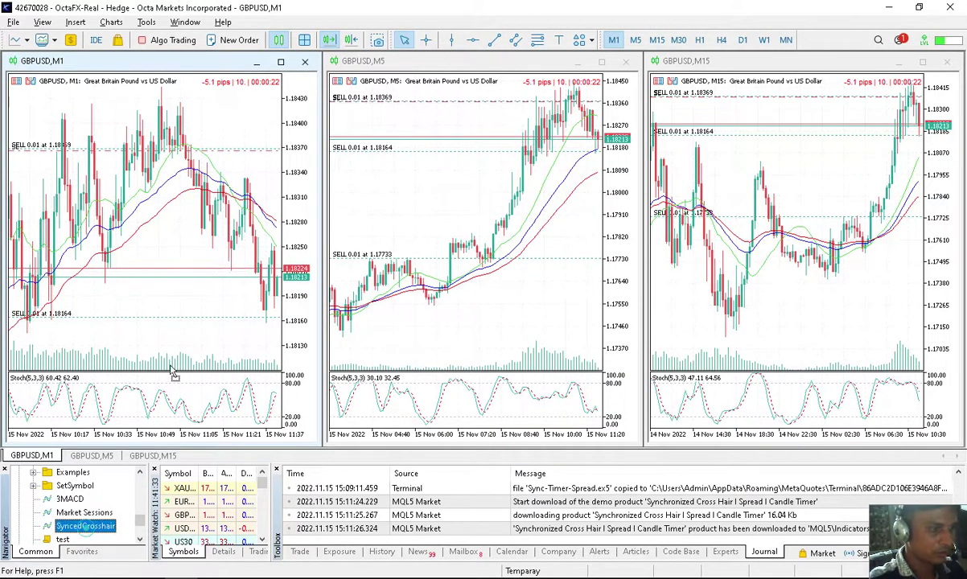
{"action": "scroll", "coordinate": [103, 527], "scroll_direction": "down", "scroll_amount": 5}
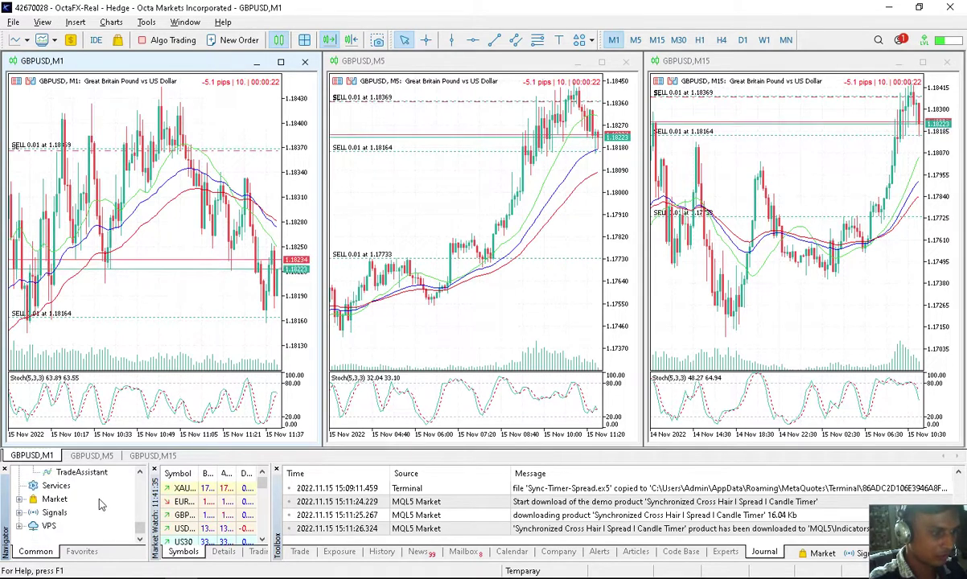
{"action": "scroll", "coordinate": [100, 504], "scroll_direction": "up", "scroll_amount": 3}
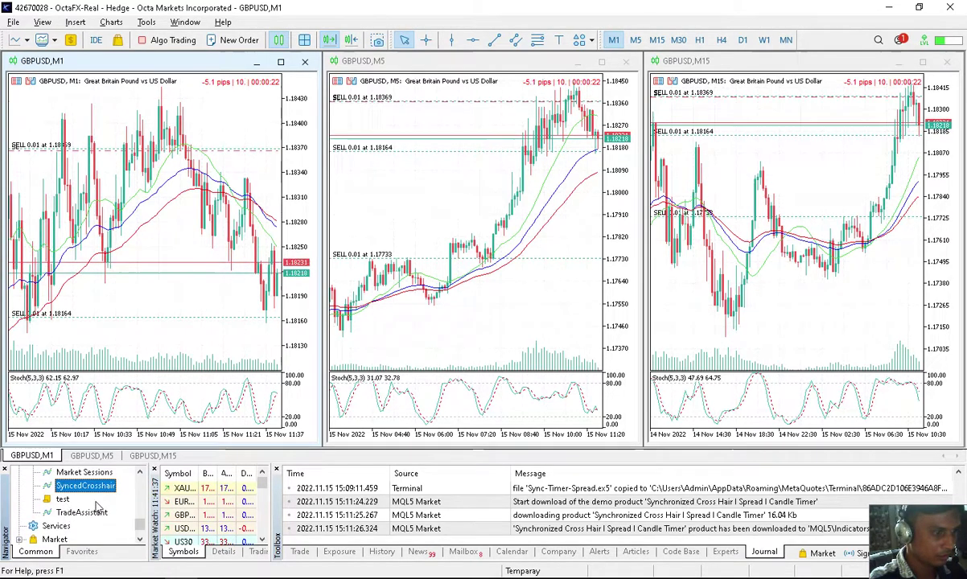
{"action": "scroll", "coordinate": [97, 504], "scroll_direction": "up", "scroll_amount": 1}
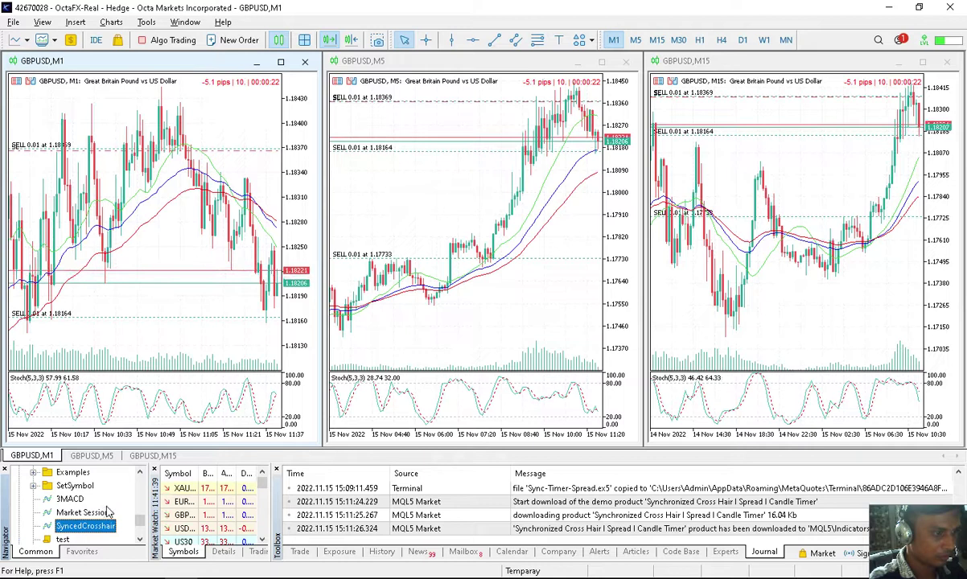
{"action": "scroll", "coordinate": [108, 513], "scroll_direction": "up", "scroll_amount": 1}
{"action": "scroll", "coordinate": [109, 513], "scroll_direction": "up", "scroll_amount": 1}
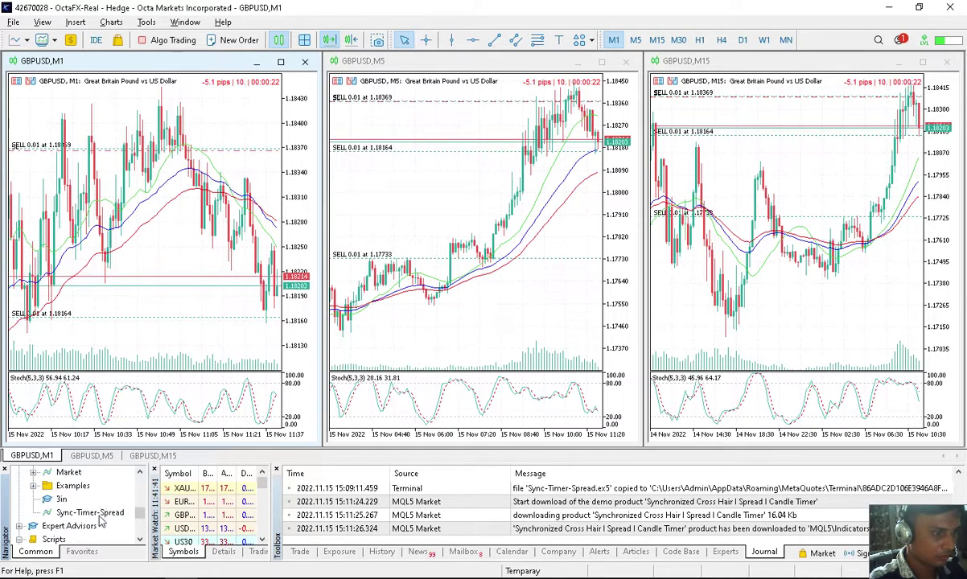
{"action": "left_click_drag", "start_coordinate": [88, 512], "coordinate": [148, 311]}
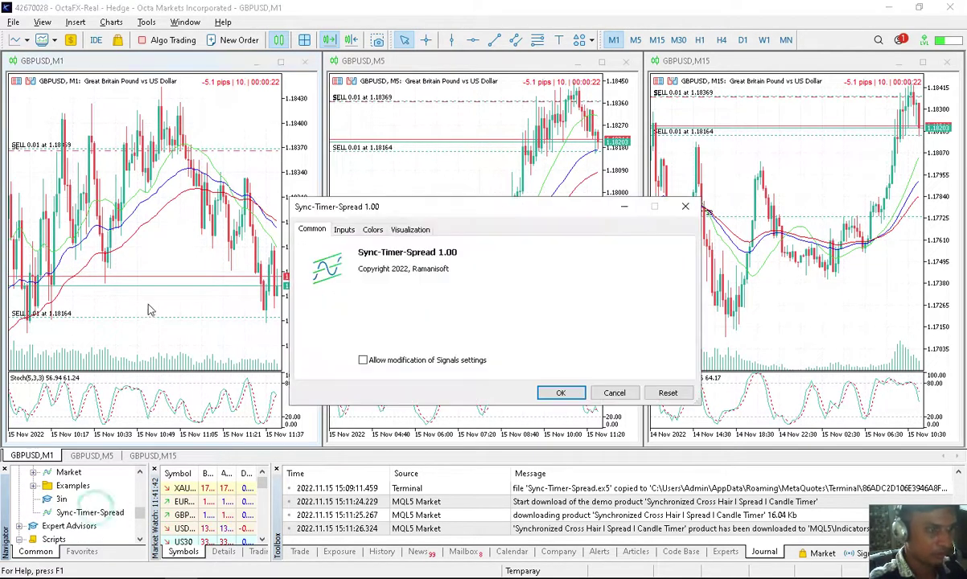
{"action": "left_click", "coordinate": [561, 393]}
Step: Attach Sync-Timer-Spread to the GBPUSD M5 and M15 charts, accepting default settings each time
{"action": "left_click_drag", "start_coordinate": [483, 221], "coordinate": [482, 221]}
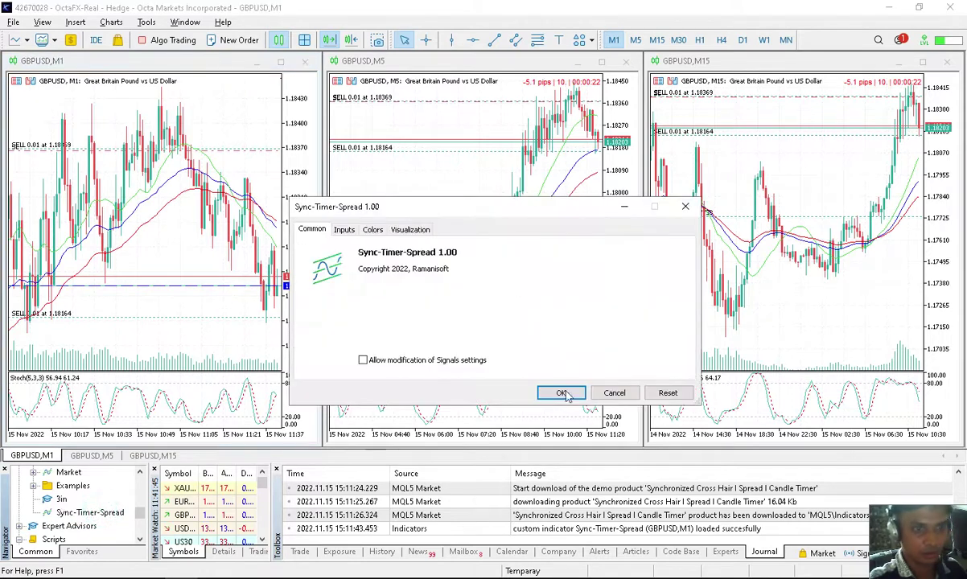
{"action": "left_click", "coordinate": [558, 391]}
{"action": "left_click_drag", "start_coordinate": [100, 512], "coordinate": [772, 241]}
{"action": "left_click", "coordinate": [561, 392]}
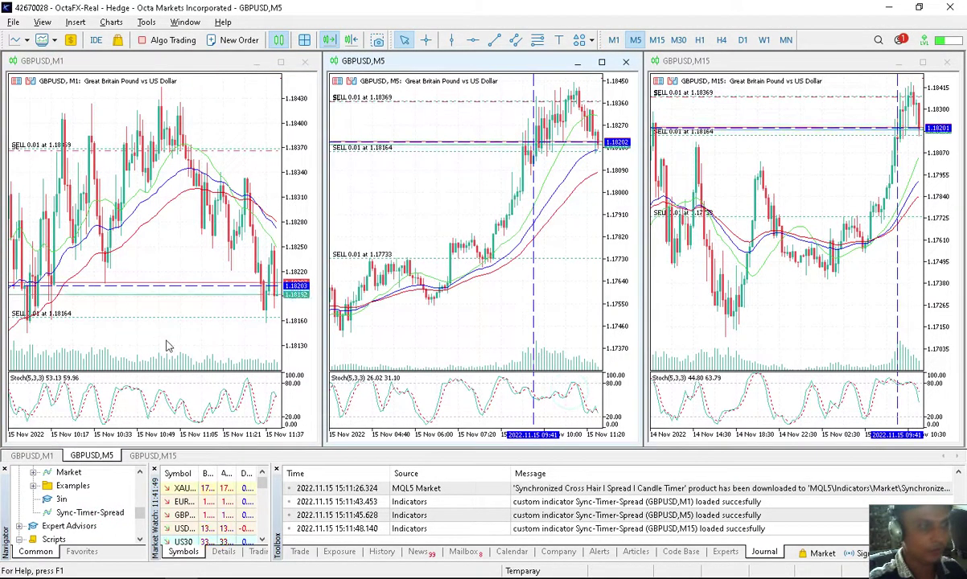
Step: Activate the M1 chart and show the synchronized crosshair across all three charts
{"action": "left_click", "coordinate": [183, 238]}
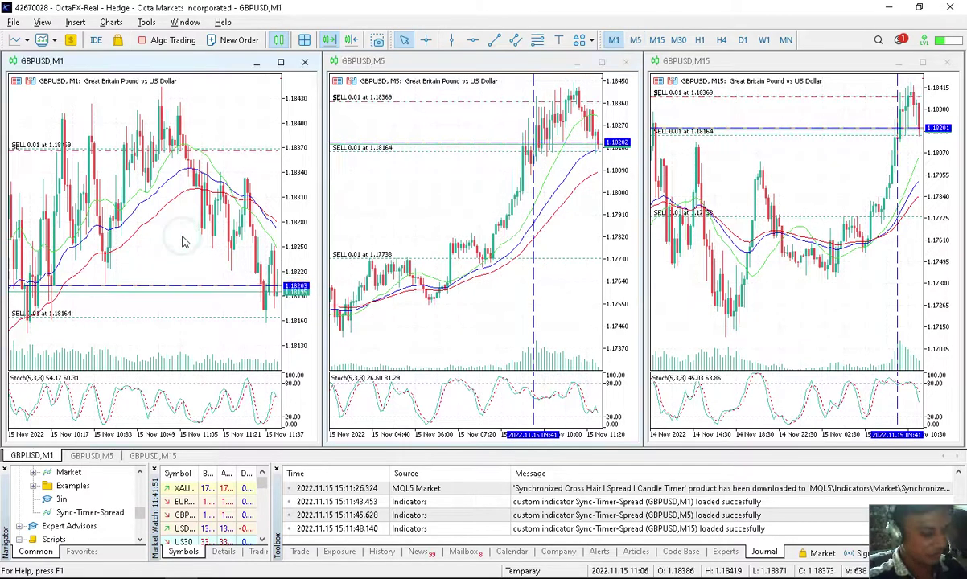
{"action": "left_click", "coordinate": [172, 225]}
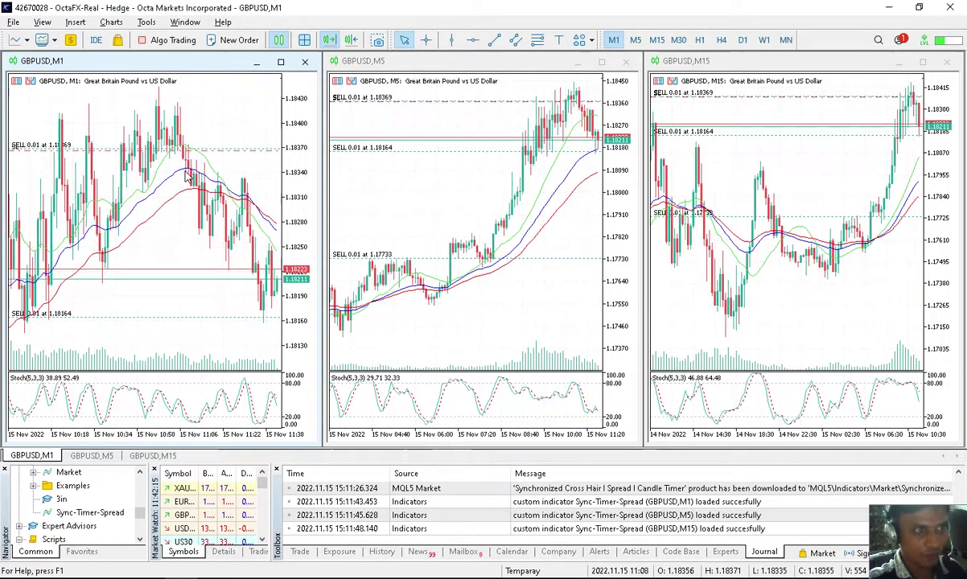
{"action": "mouse_move", "coordinate": [187, 179]}
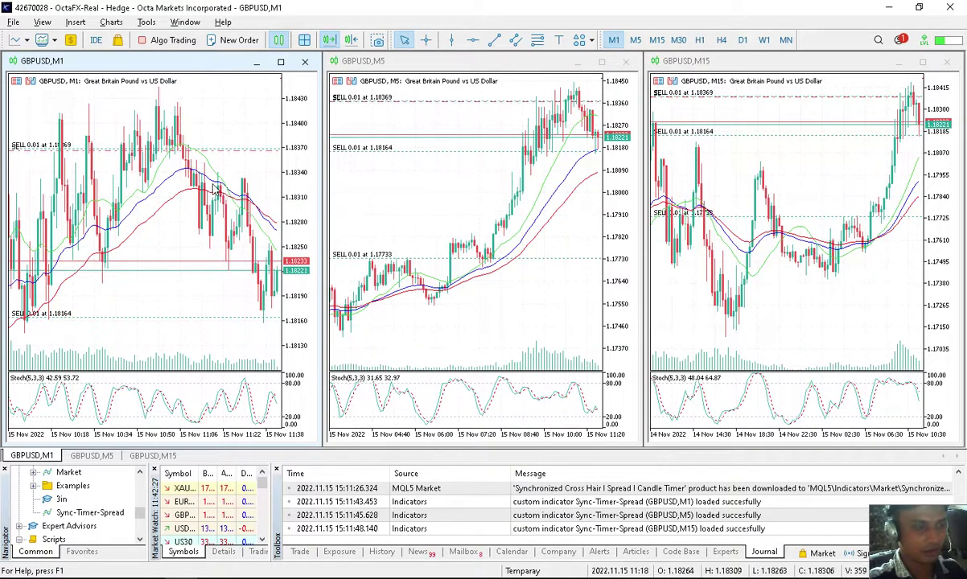
Step: In the M1 chart's Sync-Timer-Spread properties, set Show profit and Show profit in percents to true
{"action": "right_click", "coordinate": [228, 112]}
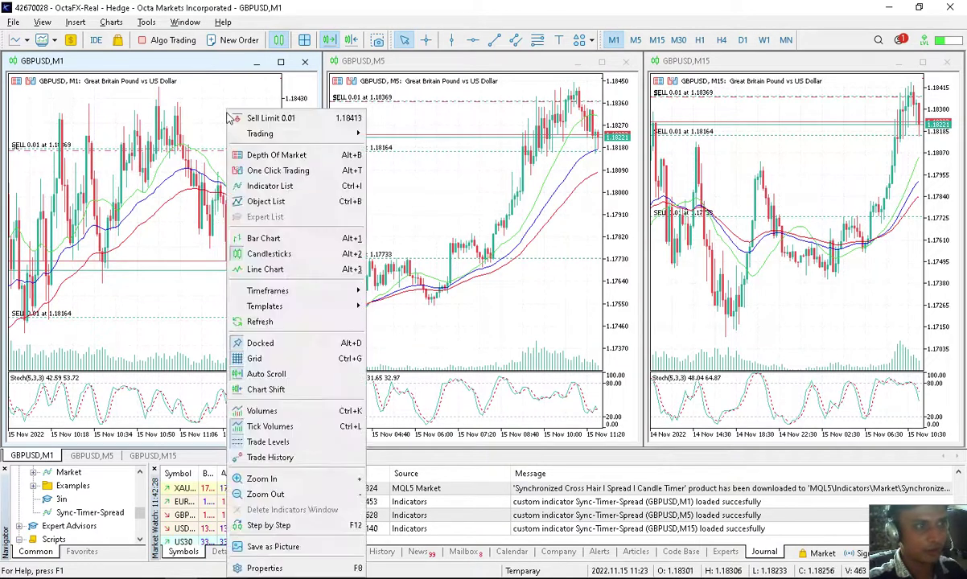
{"action": "left_click", "coordinate": [261, 186]}
{"action": "left_click", "coordinate": [233, 329]}
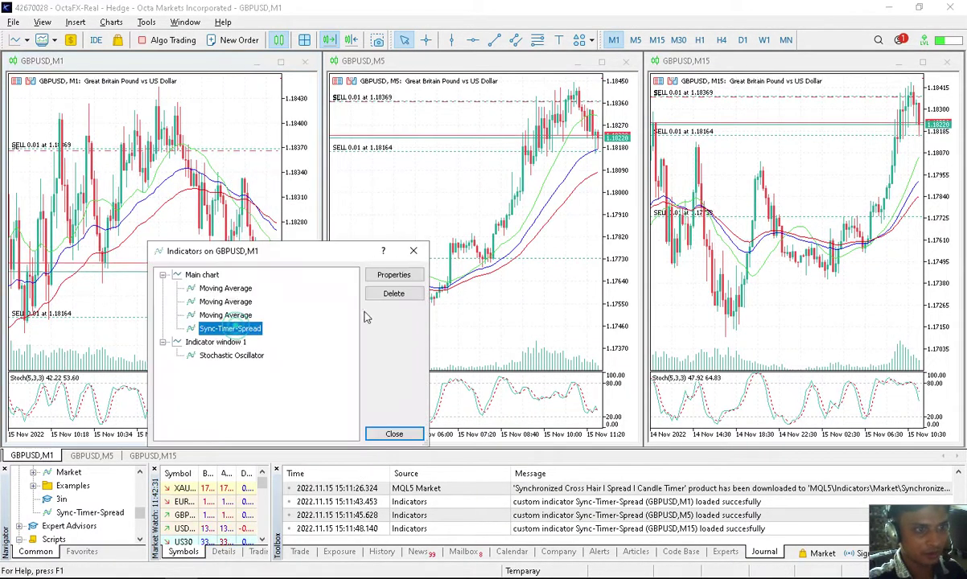
{"action": "left_click", "coordinate": [393, 274]}
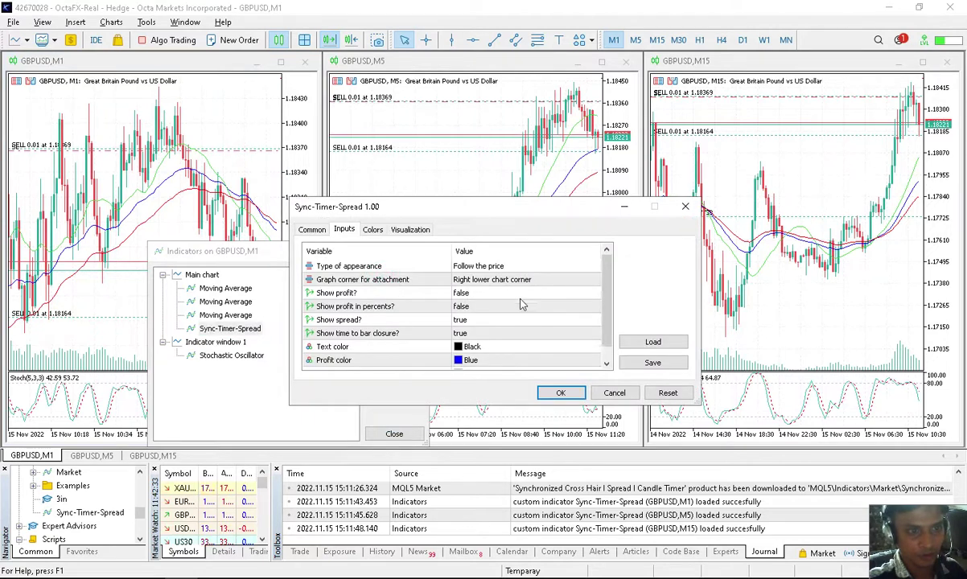
{"action": "double_click", "coordinate": [466, 293]}
{"action": "double_click", "coordinate": [483, 307]}
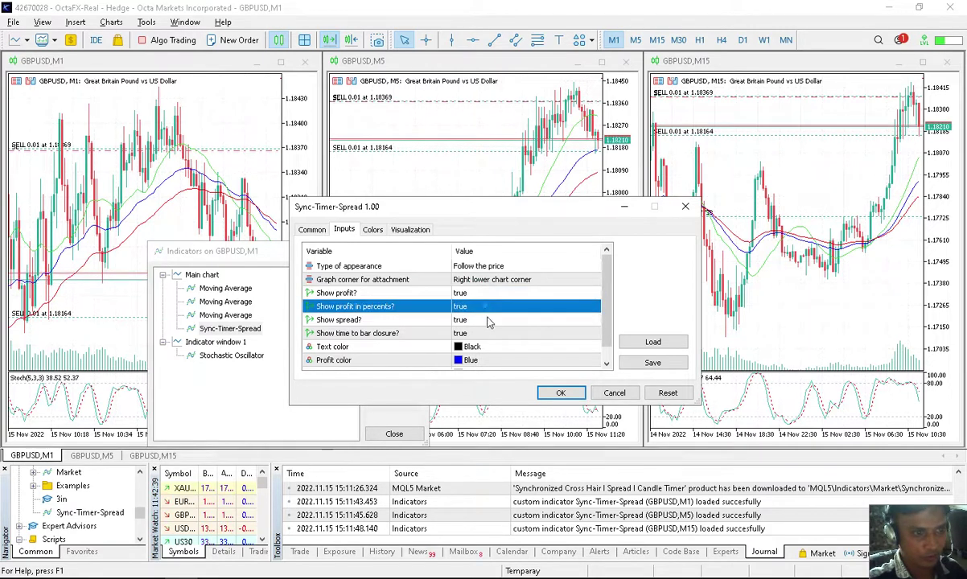
Step: Set Type of appearance to 'In selected corner of the screen', apply, and close the indicator list
{"action": "left_click", "coordinate": [568, 267]}
{"action": "left_click", "coordinate": [568, 267]}
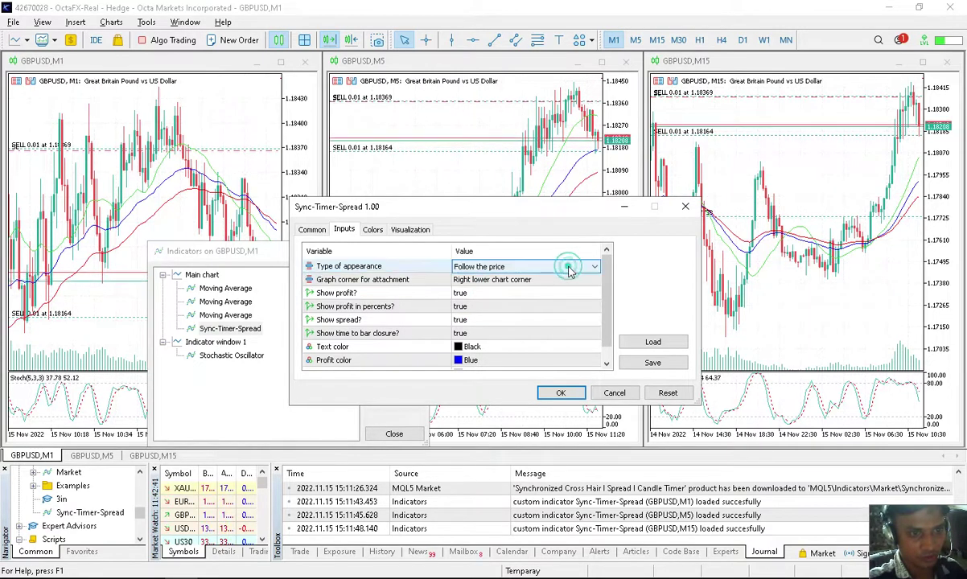
{"action": "left_click", "coordinate": [567, 267]}
{"action": "left_click", "coordinate": [567, 267]}
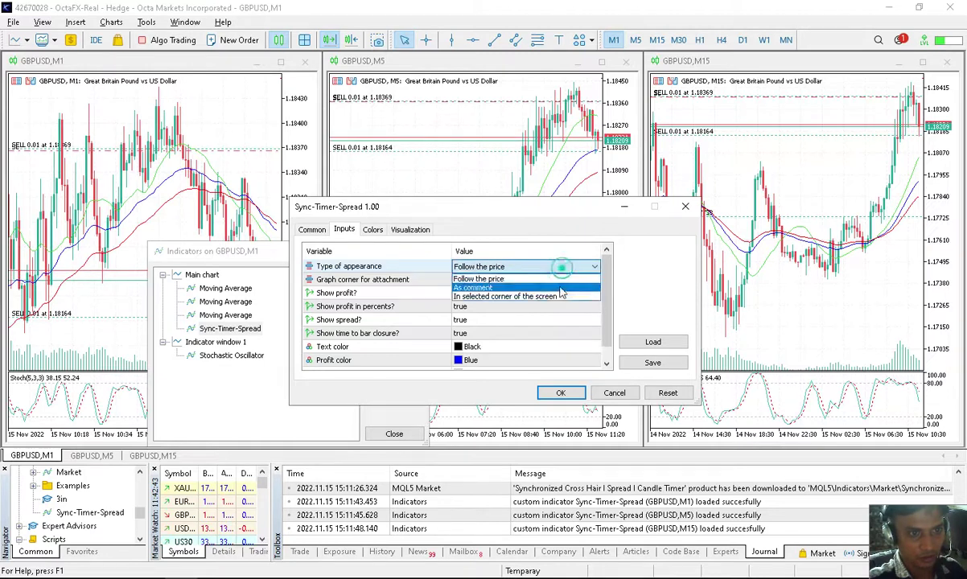
{"action": "left_click", "coordinate": [561, 296]}
{"action": "left_click", "coordinate": [531, 280]}
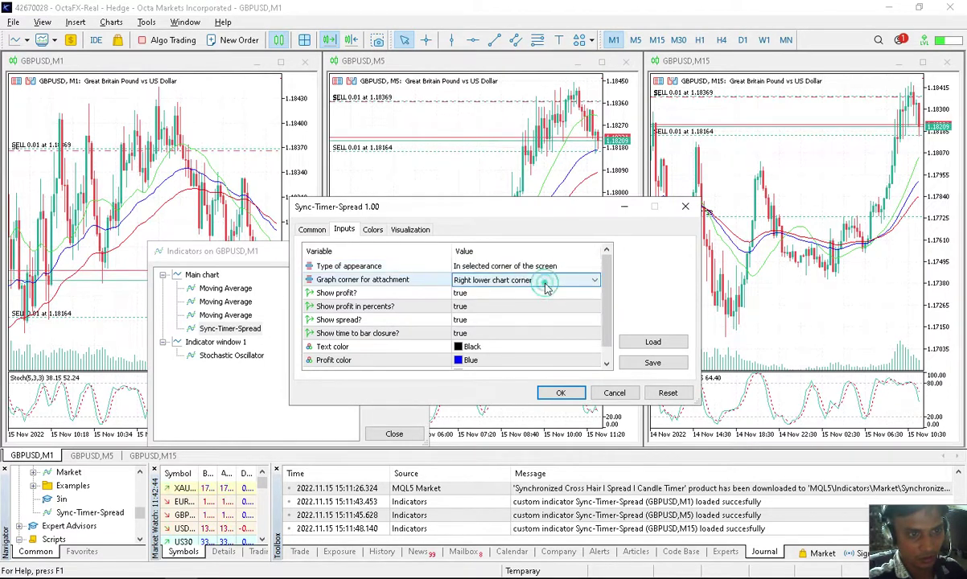
{"action": "left_click", "coordinate": [561, 393]}
{"action": "left_click", "coordinate": [393, 434]}
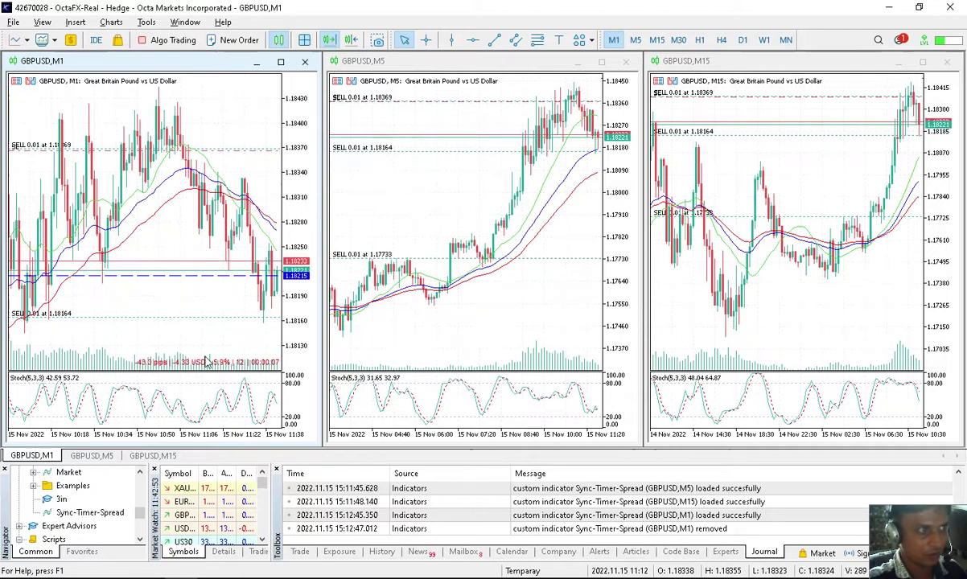
Step: Set the M1 Sync-Timer-Spread's Graph corner for attachment to Right upper chart corner
{"action": "right_click", "coordinate": [198, 341]}
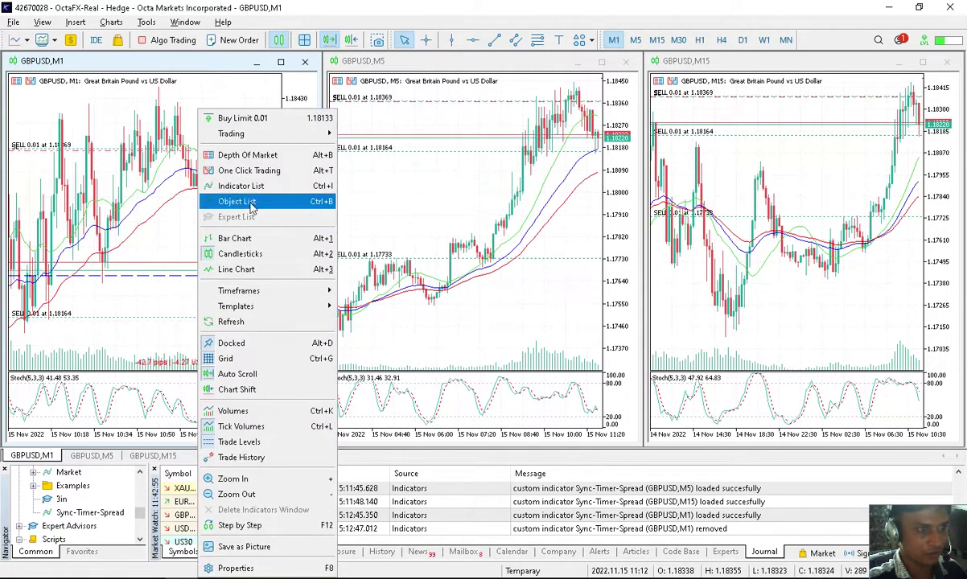
{"action": "left_click", "coordinate": [240, 186]}
{"action": "double_click", "coordinate": [229, 328]}
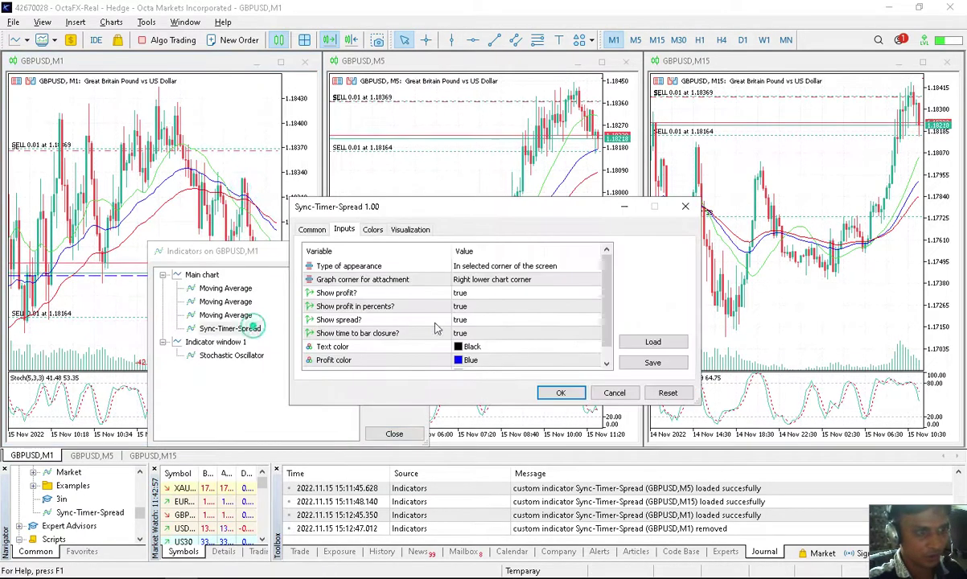
{"action": "left_click", "coordinate": [540, 279]}
{"action": "left_click", "coordinate": [596, 280]}
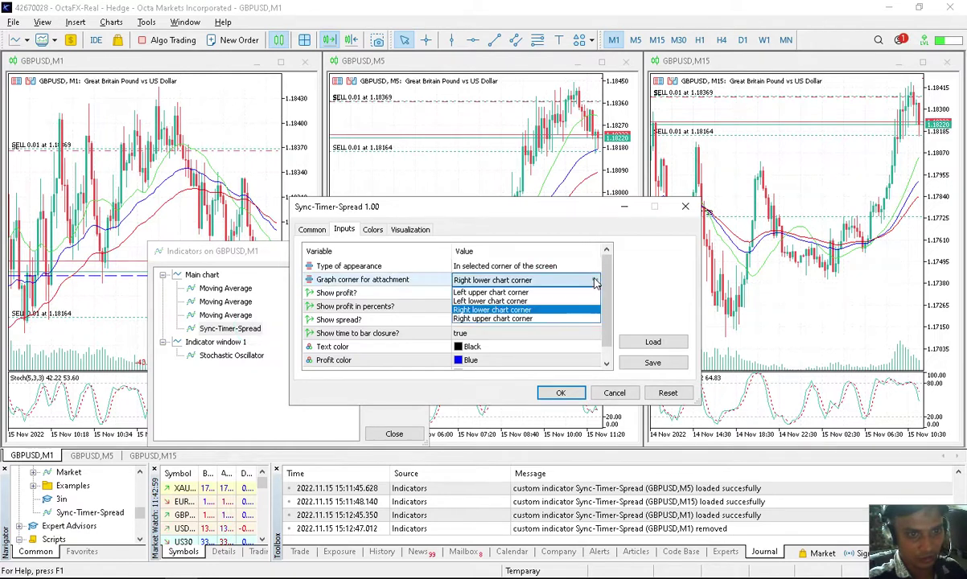
{"action": "left_click", "coordinate": [549, 315]}
{"action": "left_click", "coordinate": [562, 392]}
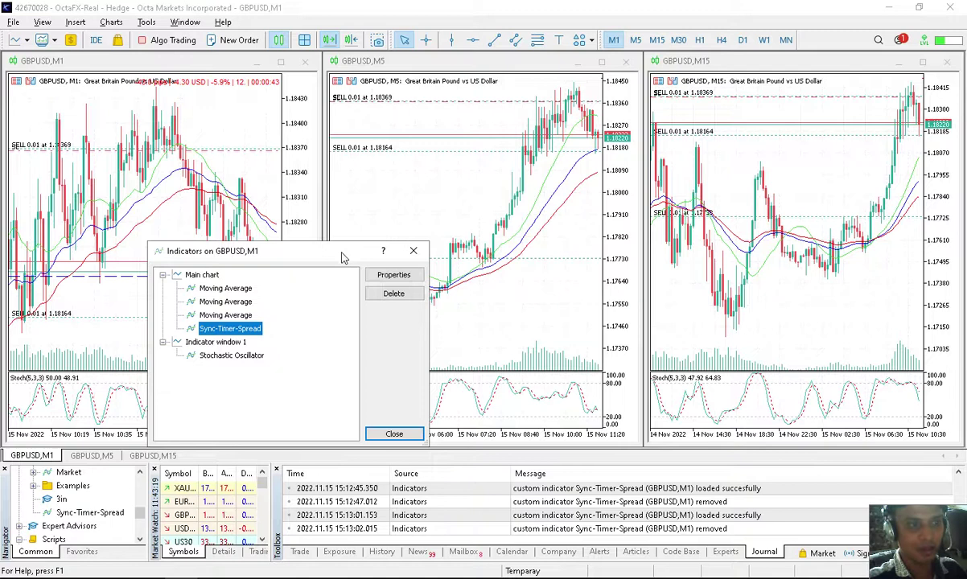
Step: Move the indicator list aside, review Sync-Timer-Spread inputs without changes, then close the list
{"action": "left_click_drag", "start_coordinate": [341, 258], "coordinate": [582, 238]}
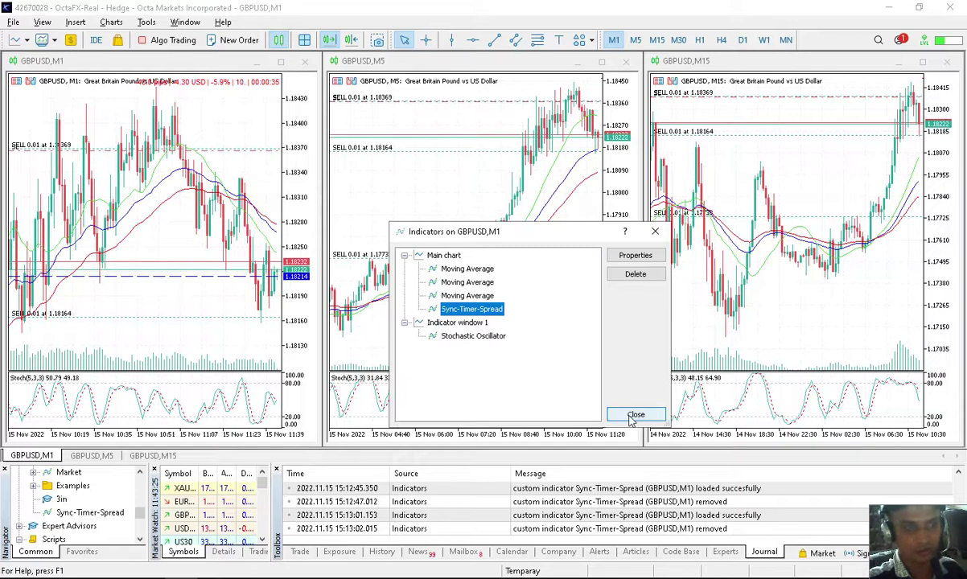
{"action": "double_click", "coordinate": [462, 310]}
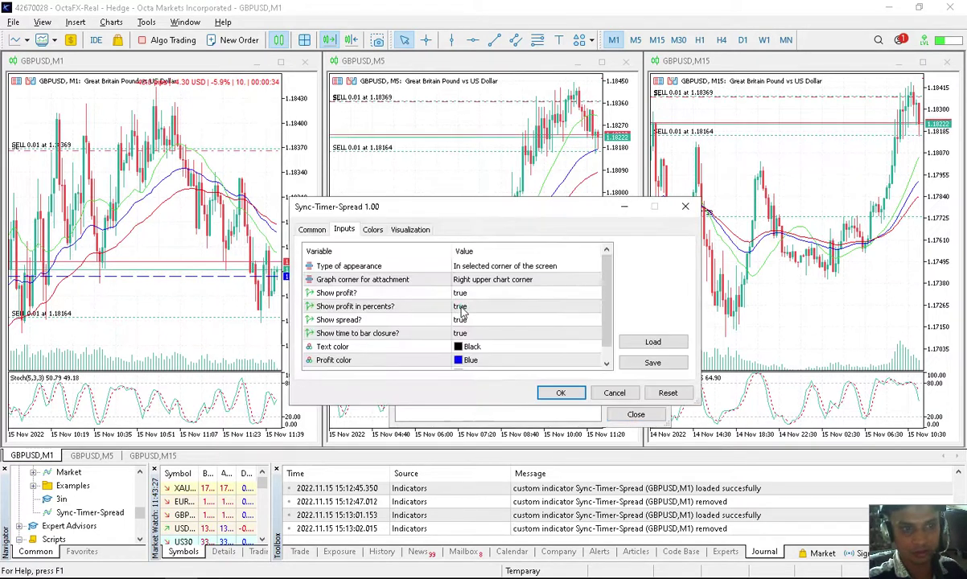
{"action": "left_click", "coordinate": [511, 305]}
{"action": "scroll", "coordinate": [506, 308], "scroll_direction": "down", "scroll_amount": 1}
{"action": "left_click", "coordinate": [563, 393]}
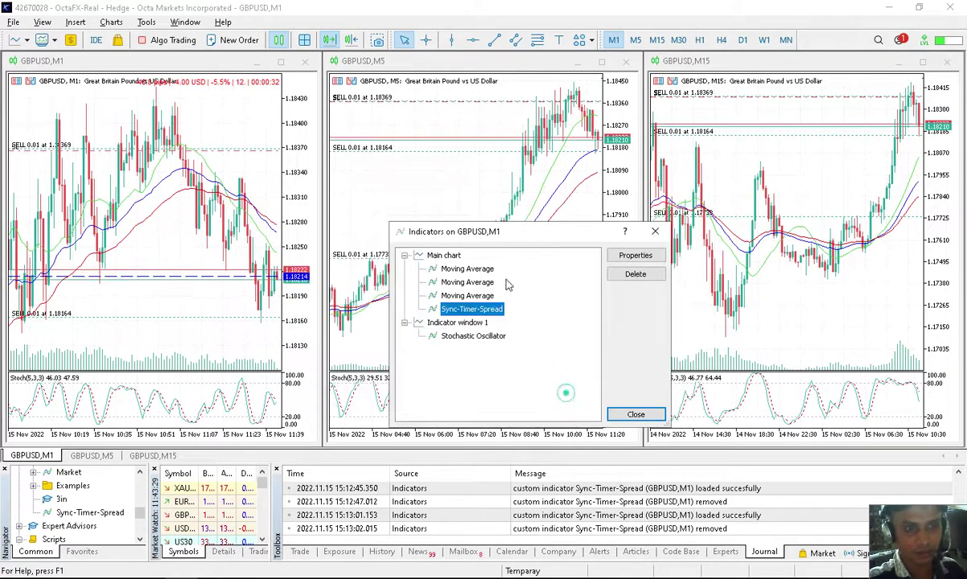
{"action": "left_click", "coordinate": [635, 414]}
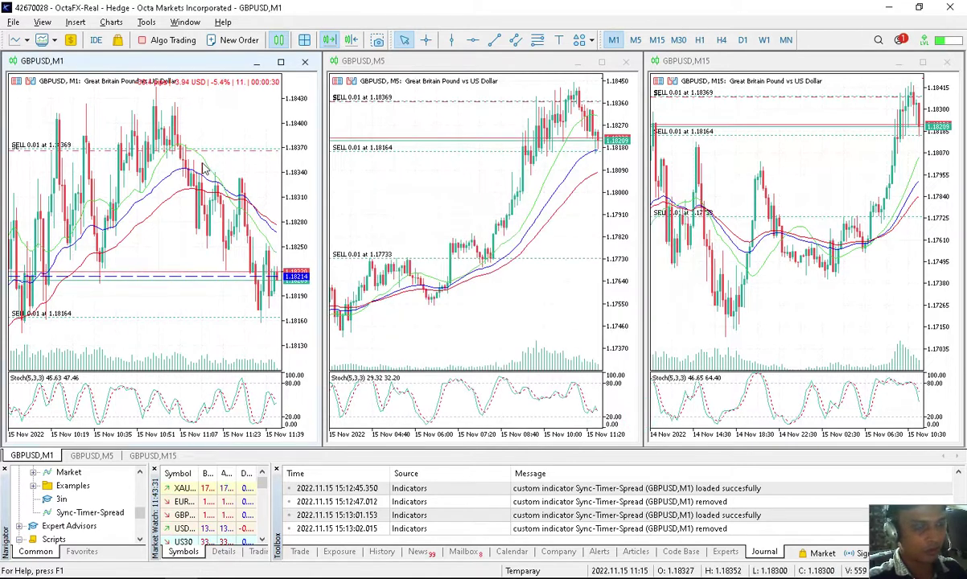